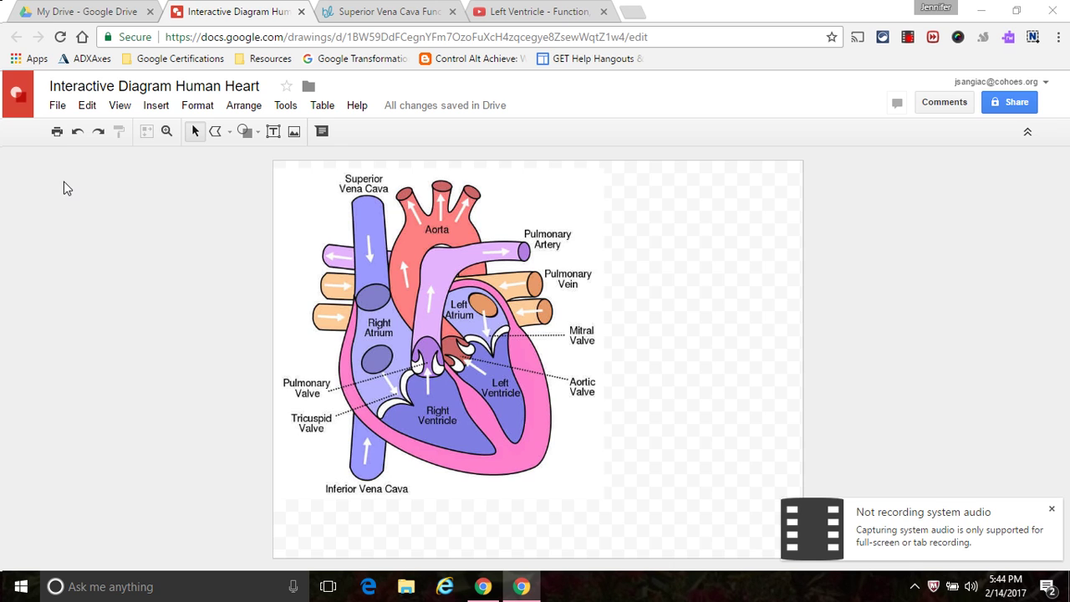
# - Browse Google Drive's New menu, including More > Google Drawings, then return to the heart drawing
pyautogui.click(71, 14)
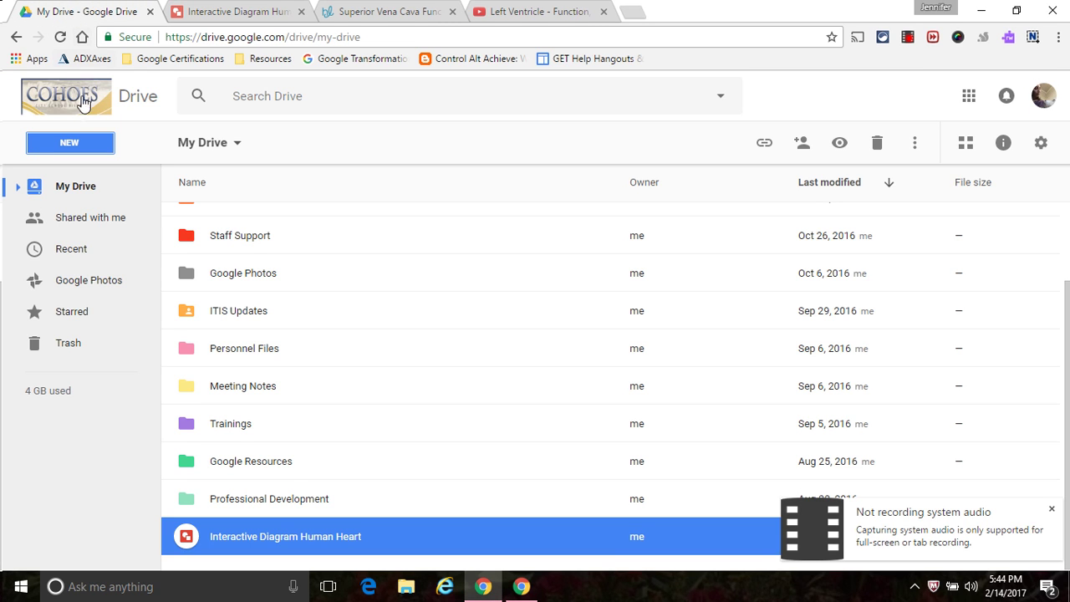
pyautogui.click(61, 139)
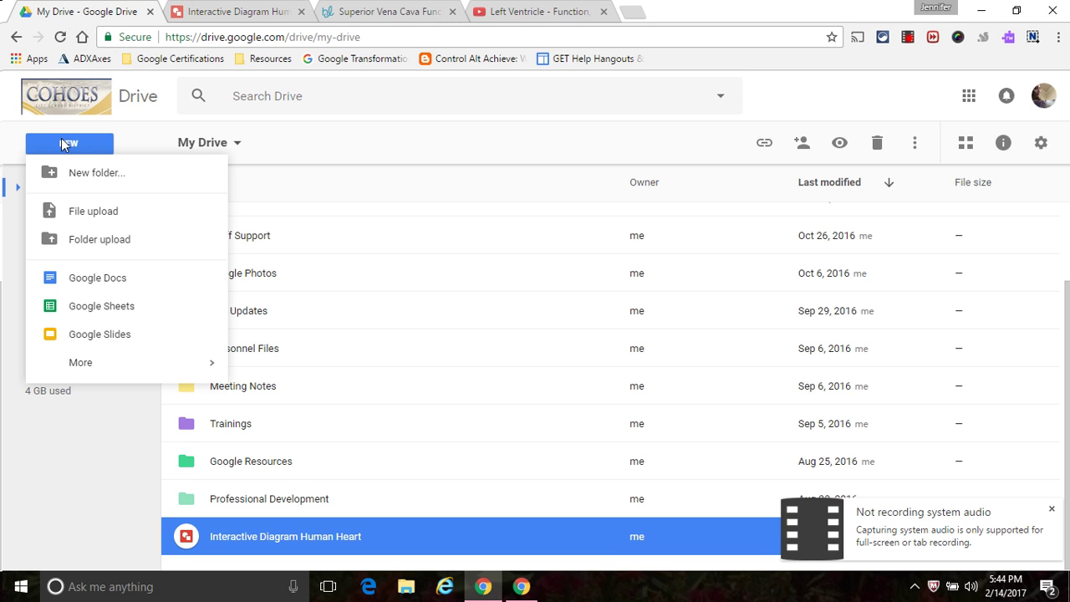
pyautogui.moveTo(157, 377)
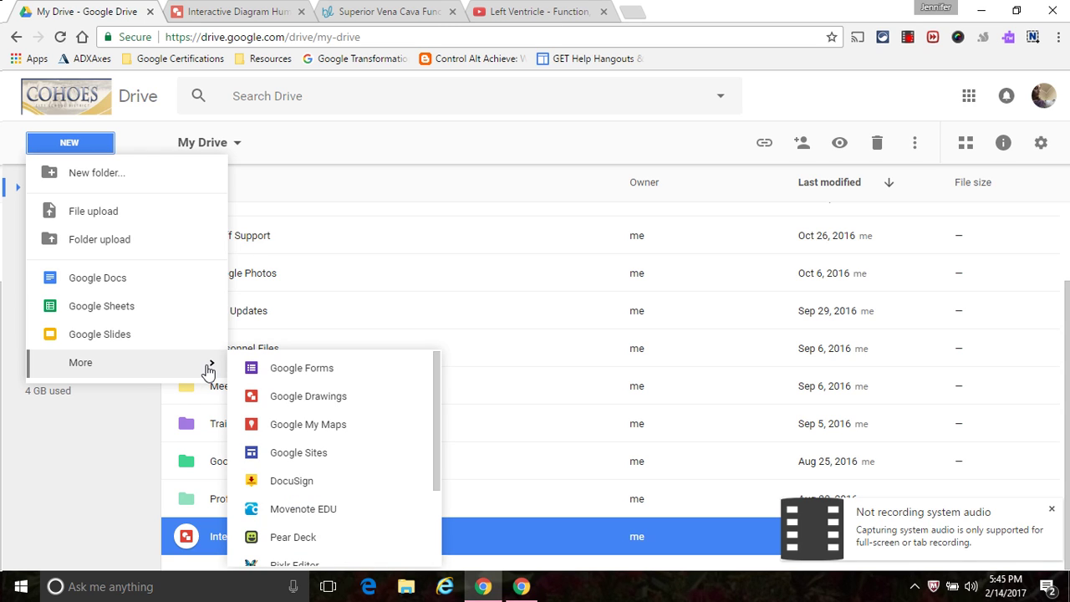
pyautogui.click(219, 15)
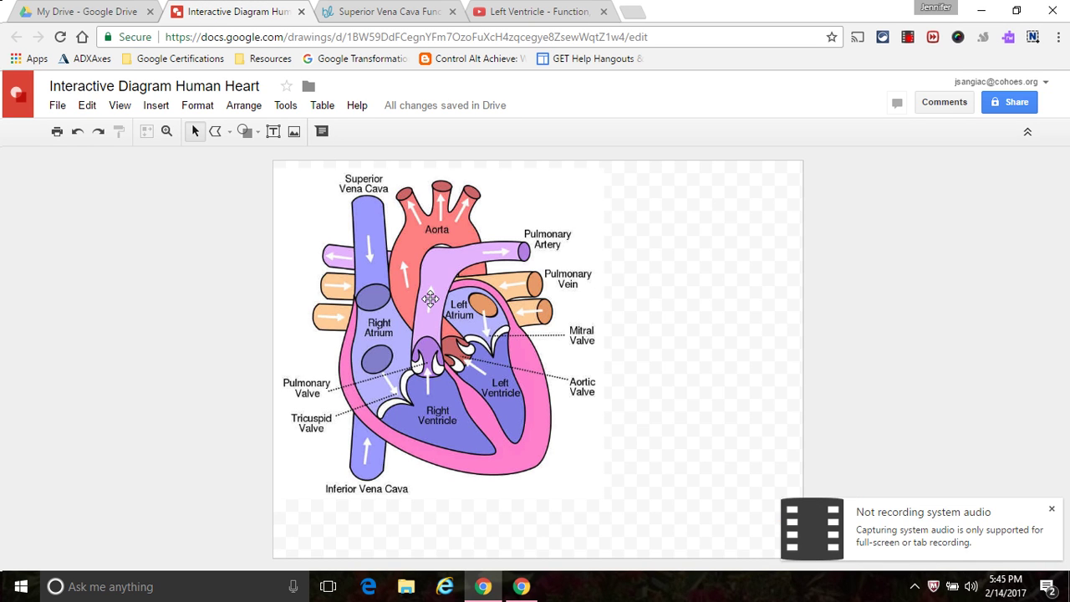
# - View the Insert menu's options for the heart diagram, then dismiss it
pyautogui.click(160, 108)
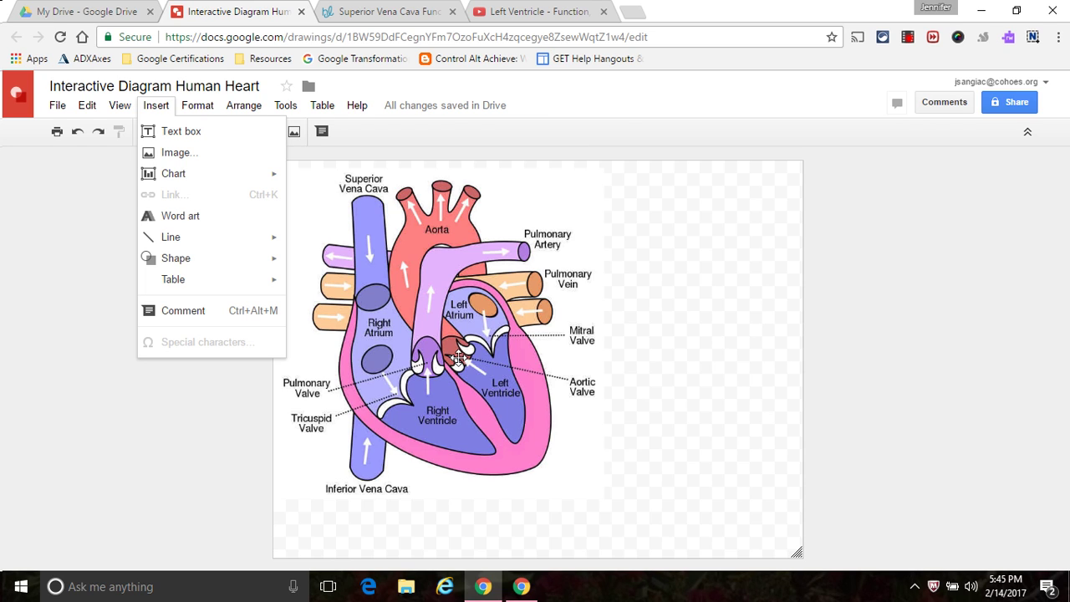
pyautogui.click(810, 334)
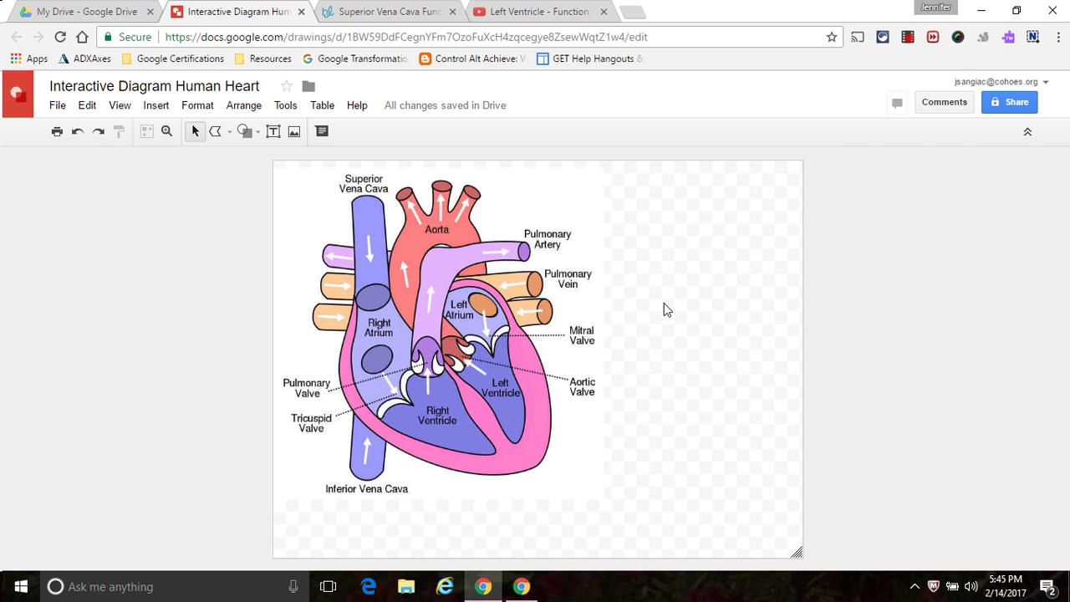
# - Draw a Can shape over the Superior Vena Cava, stretching its top to the vessel's end
pyautogui.click(165, 112)
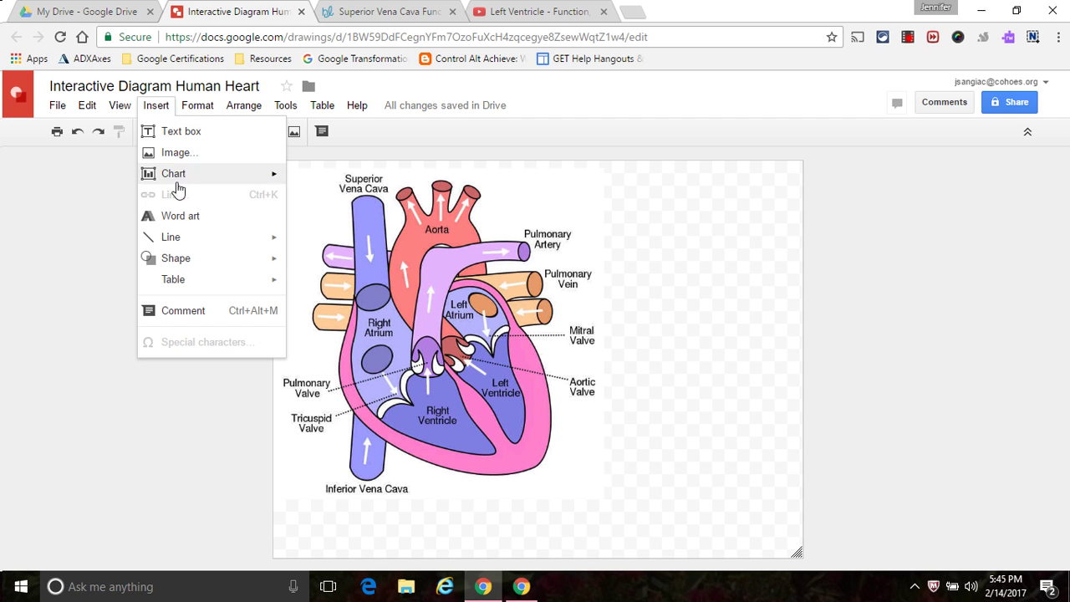
pyautogui.moveTo(190, 261)
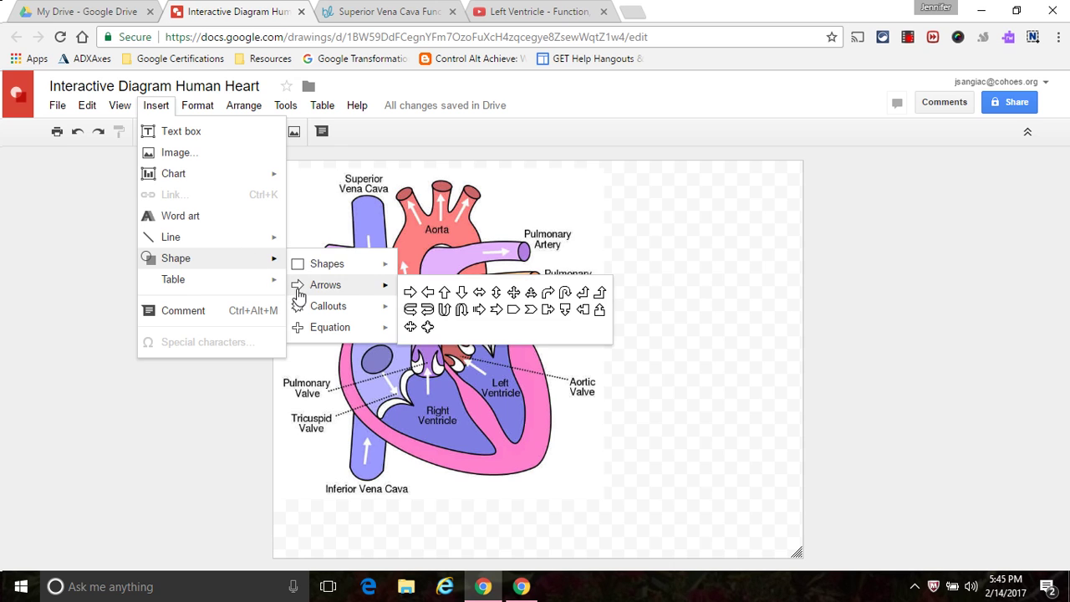
pyautogui.moveTo(369, 268)
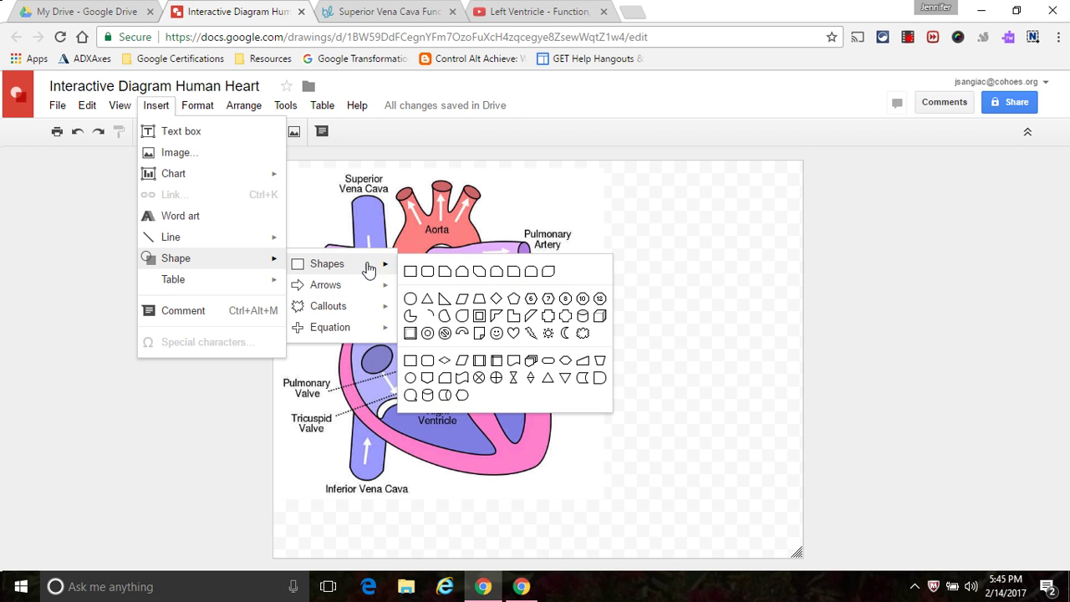
pyautogui.click(581, 316)
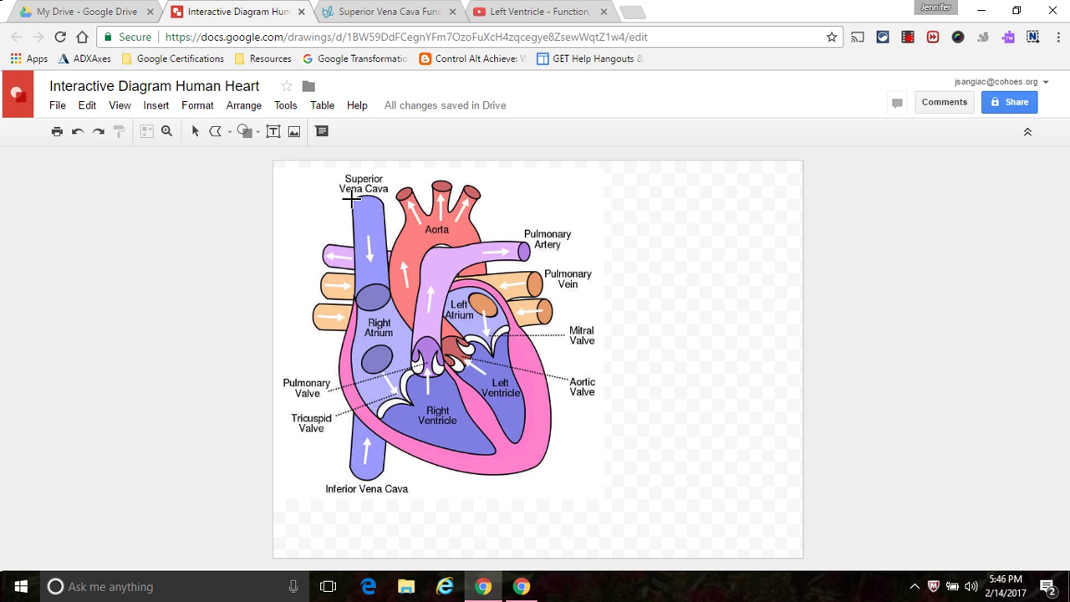
pyautogui.moveTo(351, 198); pyautogui.dragTo(385, 305)
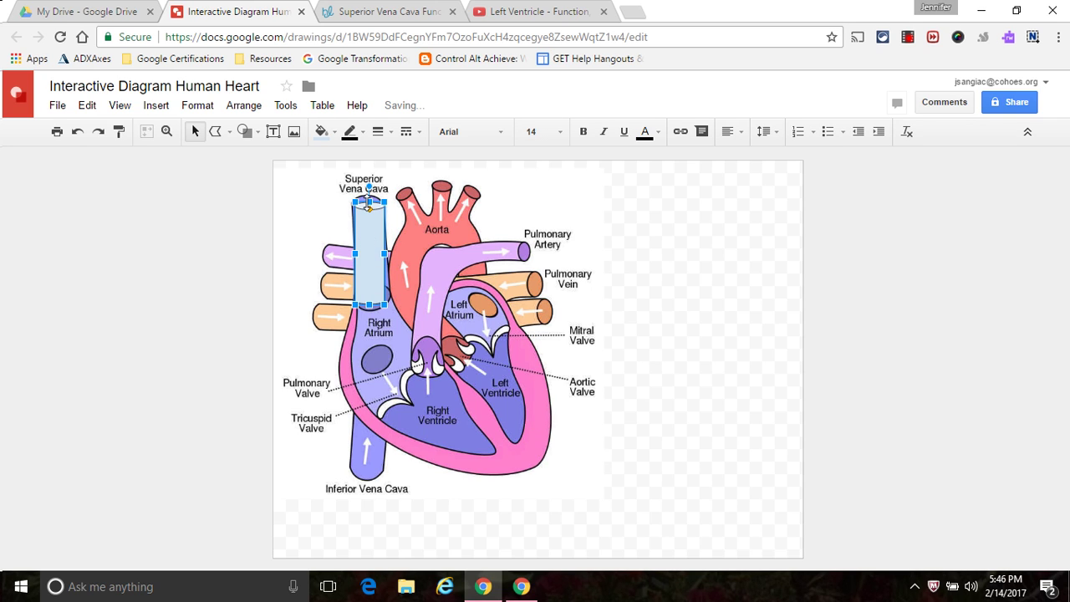
pyautogui.moveTo(369, 201); pyautogui.dragTo(368, 192)
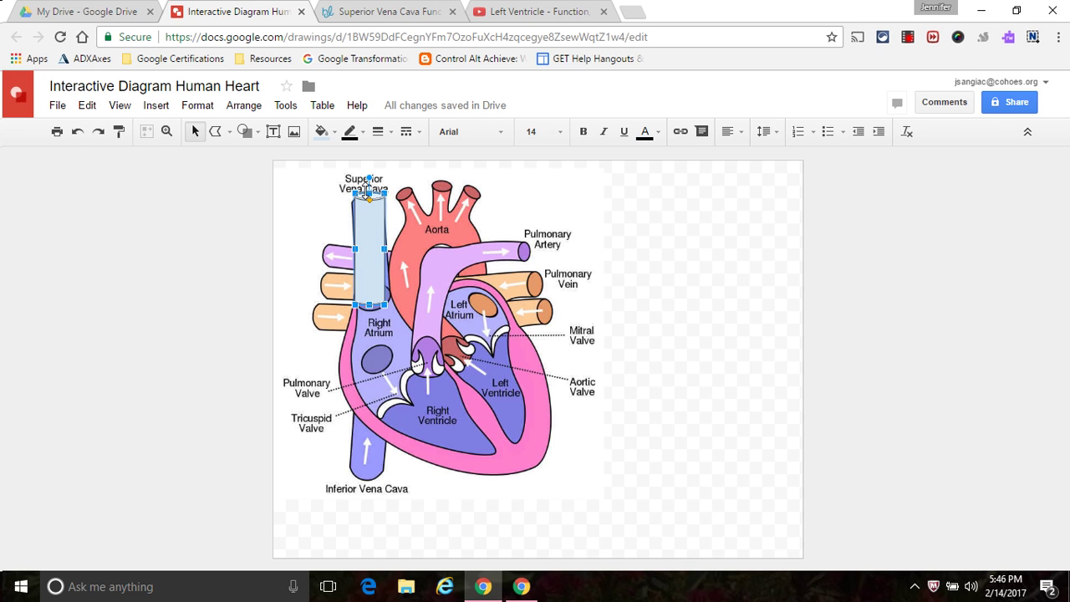
pyautogui.moveTo(369, 199); pyautogui.dragTo(368, 202)
pyautogui.click(633, 264)
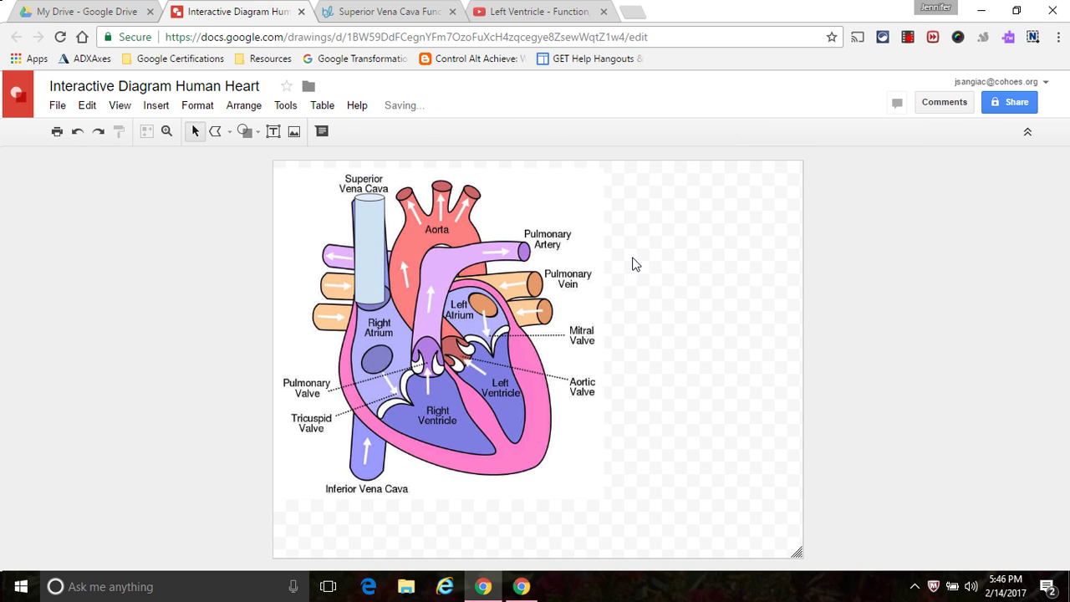
# - Set the vena cava cylinder's fill colour and line colour both to Transparent
pyautogui.click(363, 269)
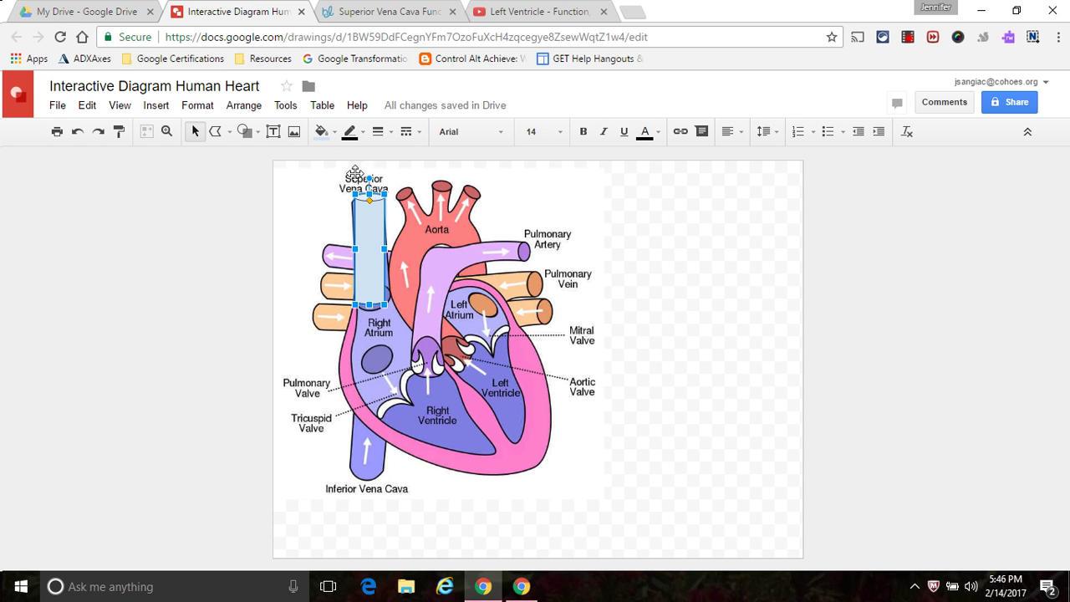
pyautogui.click(322, 132)
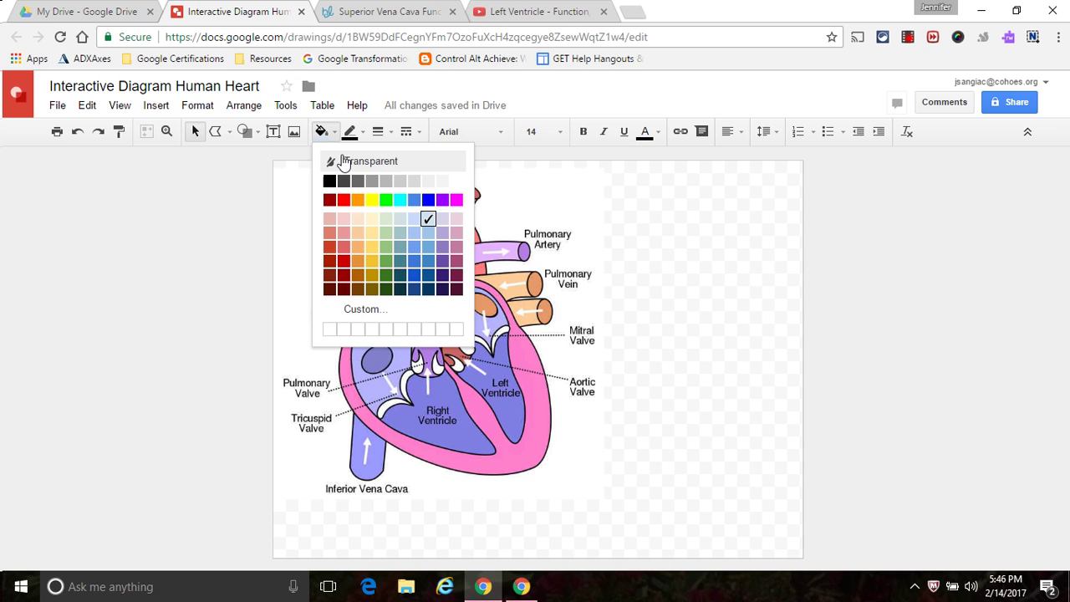
pyautogui.click(343, 162)
pyautogui.click(359, 135)
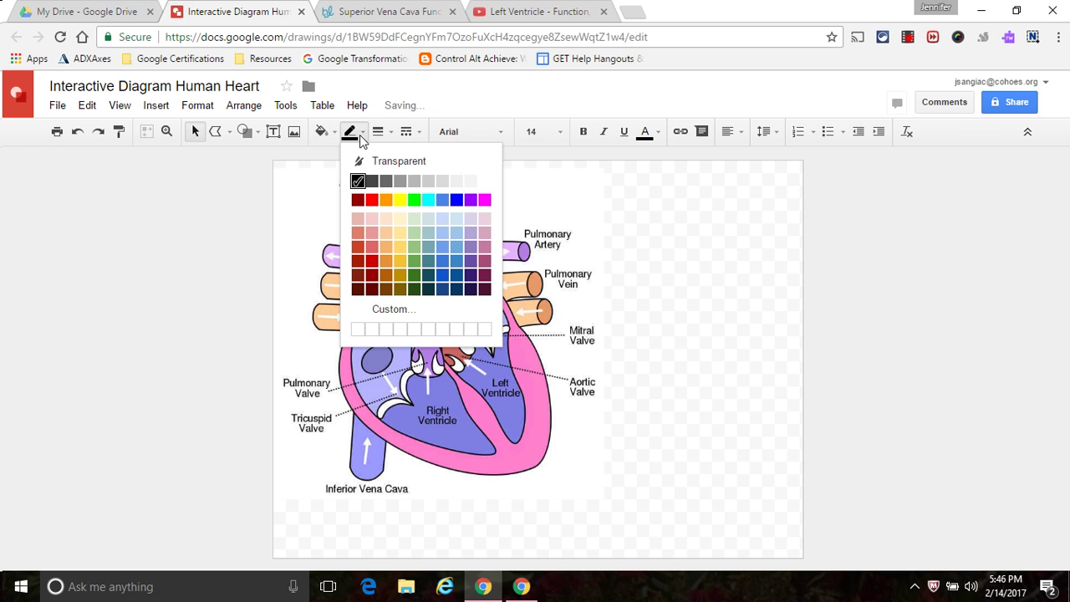
pyautogui.click(373, 162)
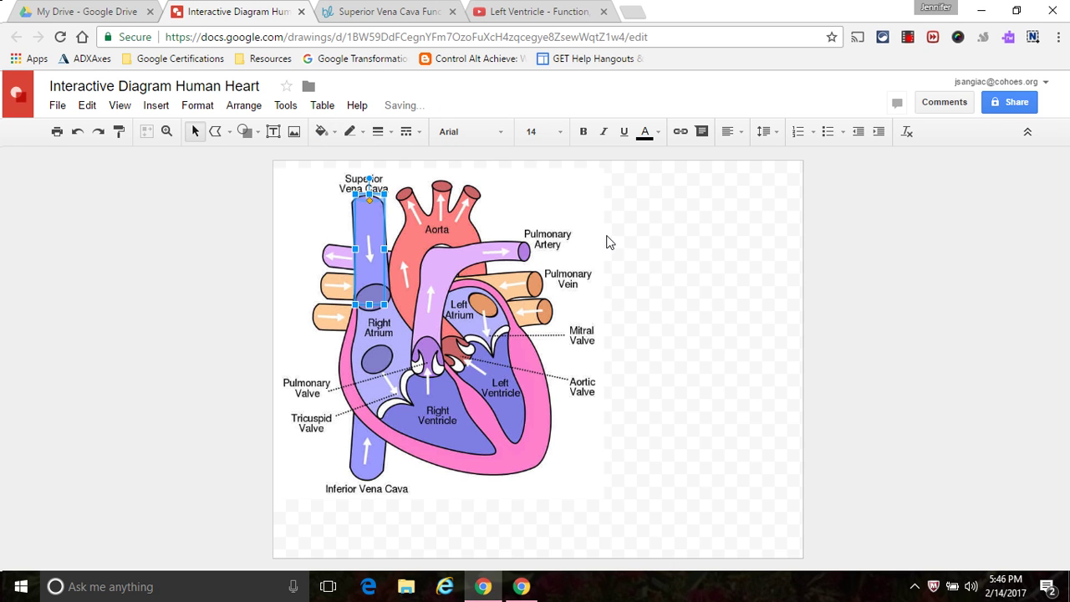
pyautogui.click(674, 267)
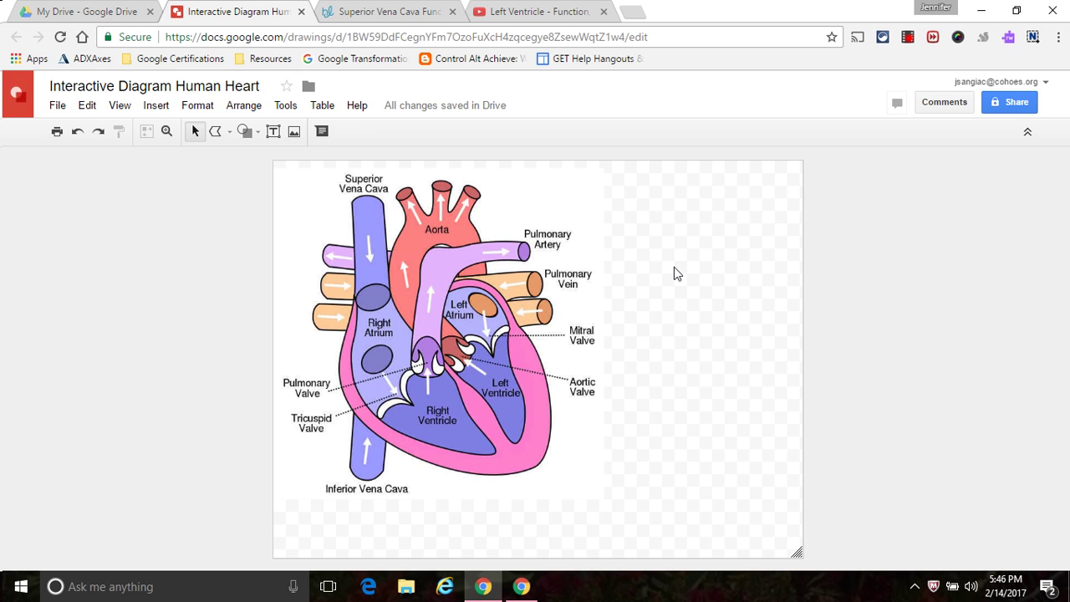
pyautogui.click(372, 249)
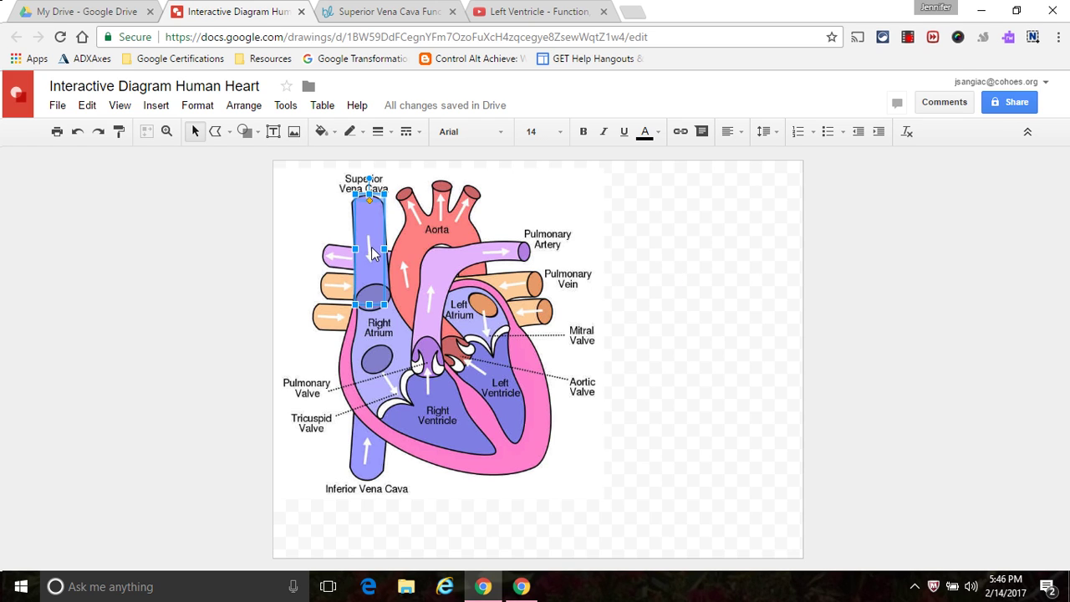
# - Switch to the Healthline superior vena cava BodyMaps page and select its full URL
pyautogui.click(373, 12)
pyautogui.click(354, 37)
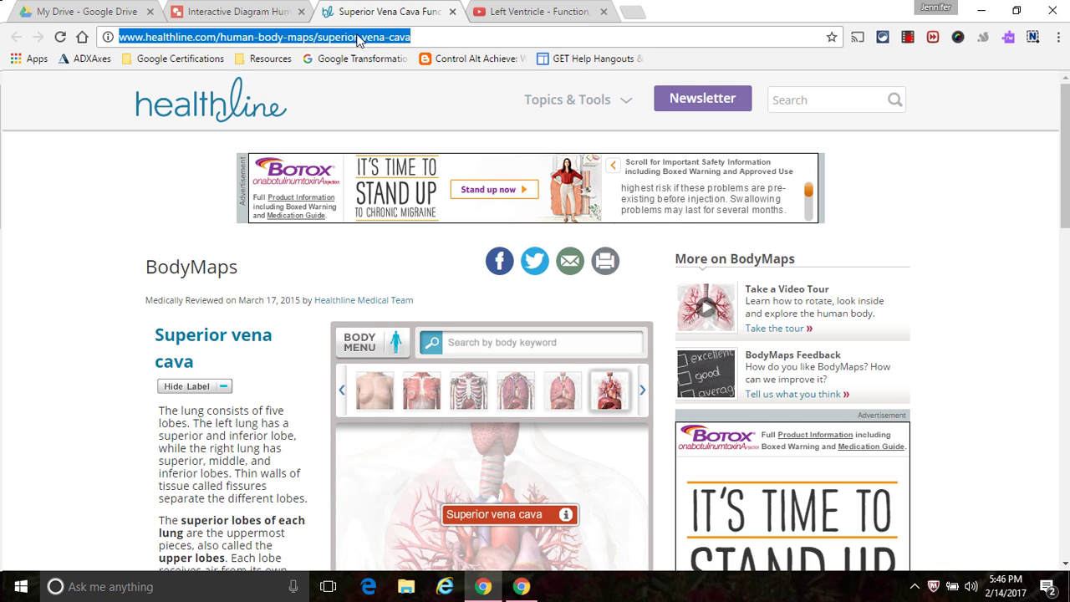
pyautogui.click(397, 37)
pyautogui.moveTo(410, 37); pyautogui.dragTo(69, 52)
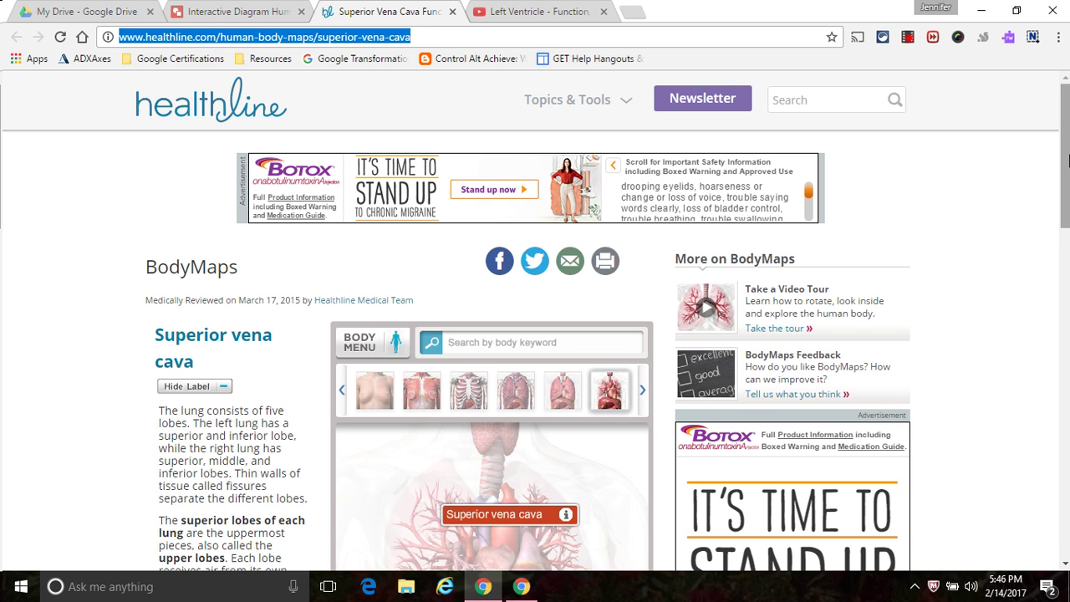
pyautogui.moveTo(1067, 159); pyautogui.dragTo(1067, 256)
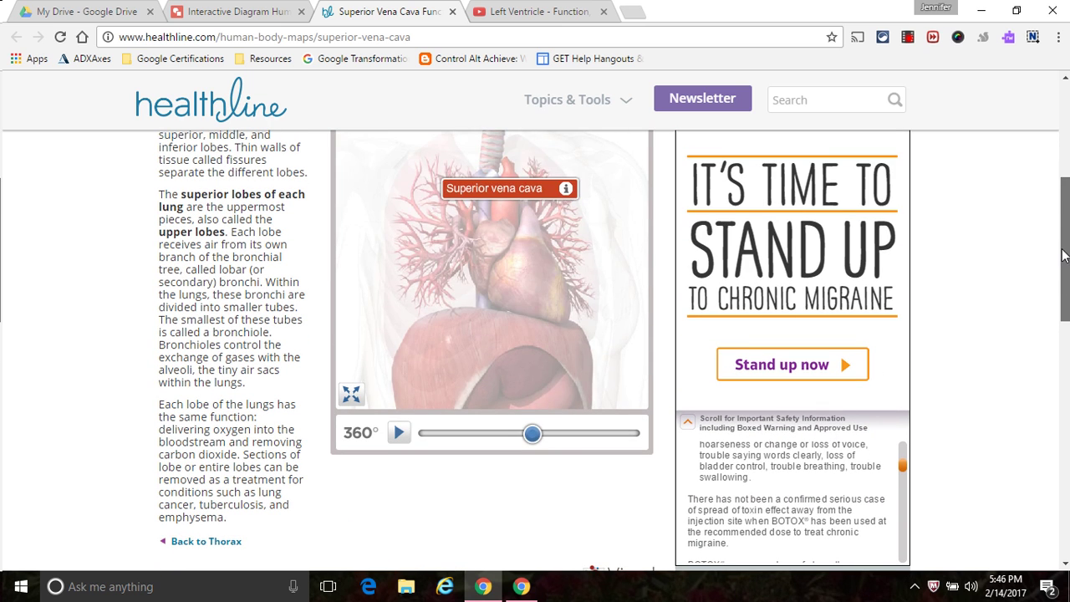
pyautogui.click(260, 36)
pyautogui.hotkey('ctrl', 'c')
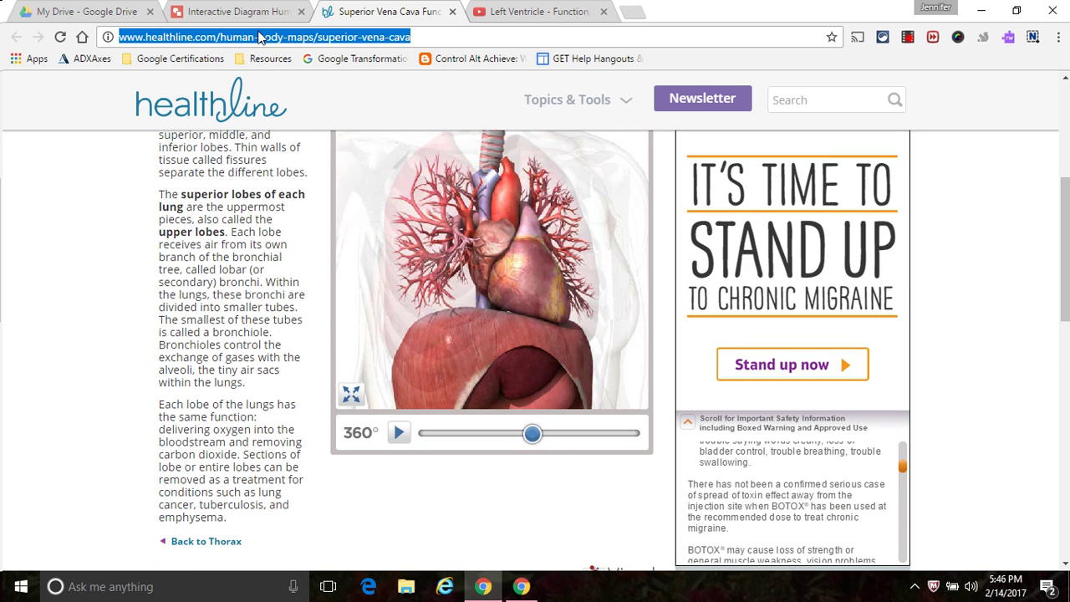
# - Attach the pasted Healthline URL as a link on the vena cava shape and check it
pyautogui.click(234, 12)
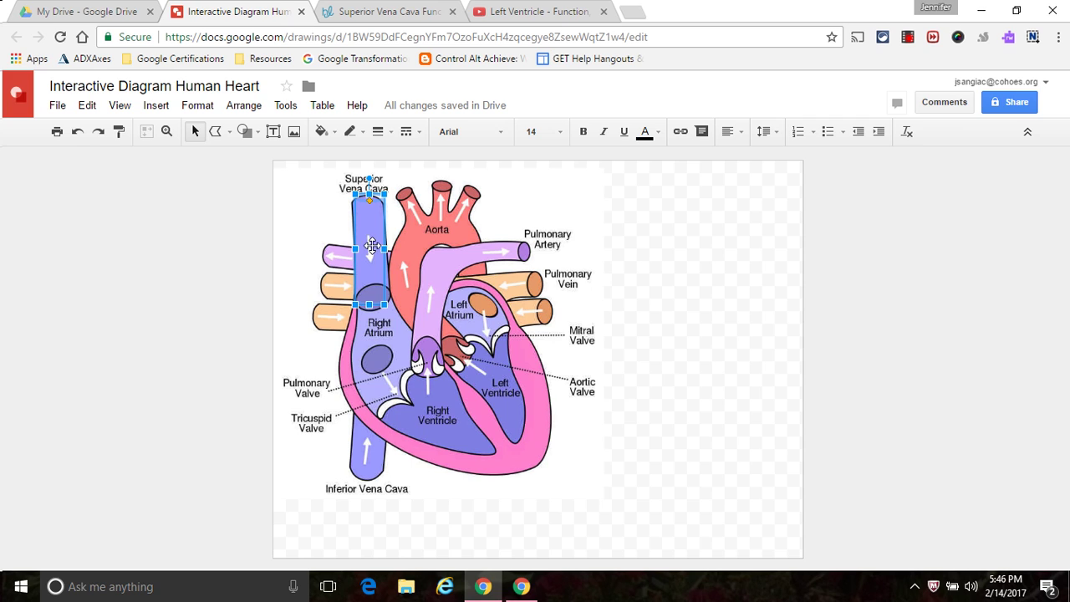
pyautogui.click(681, 132)
pyautogui.hotkey('ctrl', 'v')
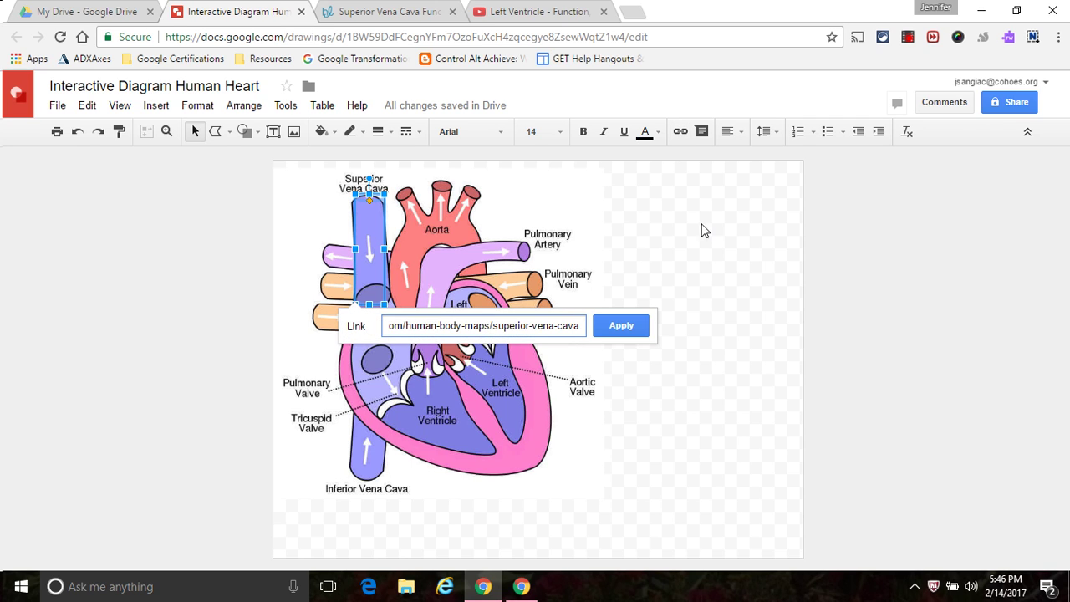
pyautogui.click(626, 333)
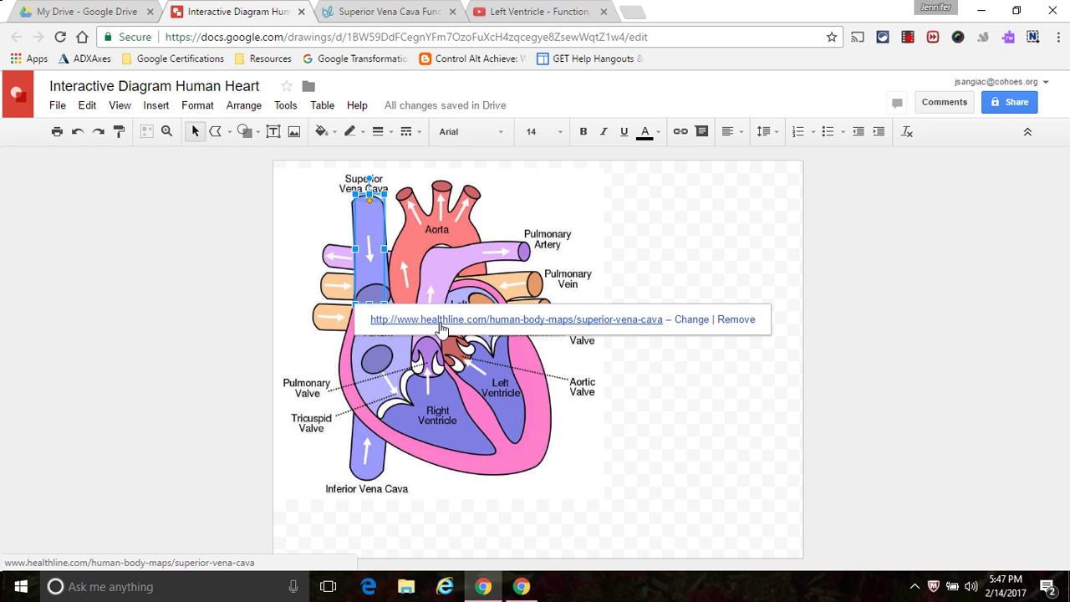
pyautogui.click(705, 270)
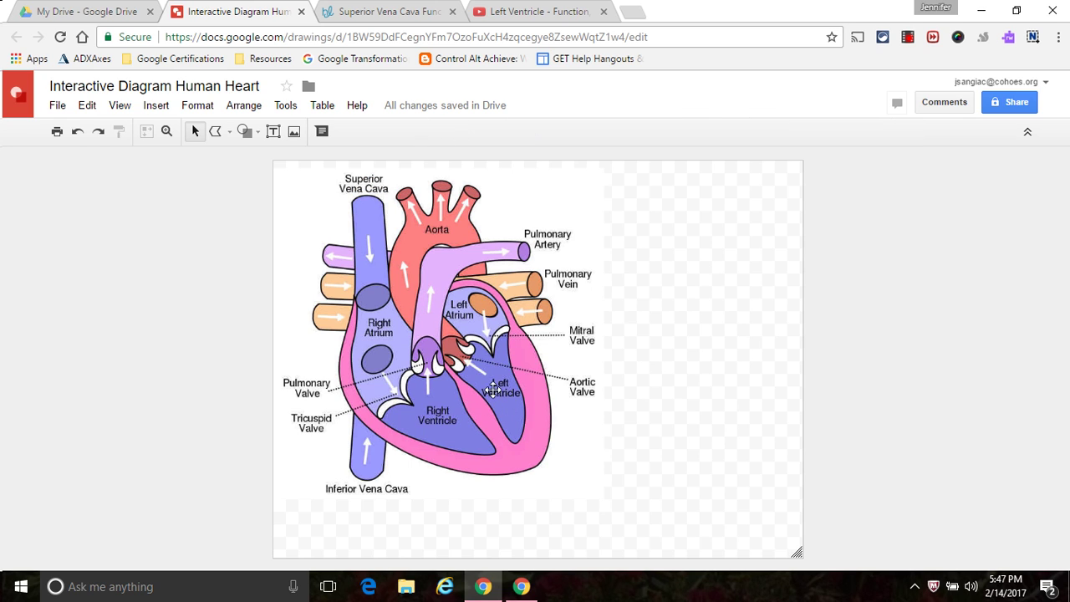
pyautogui.click(364, 231)
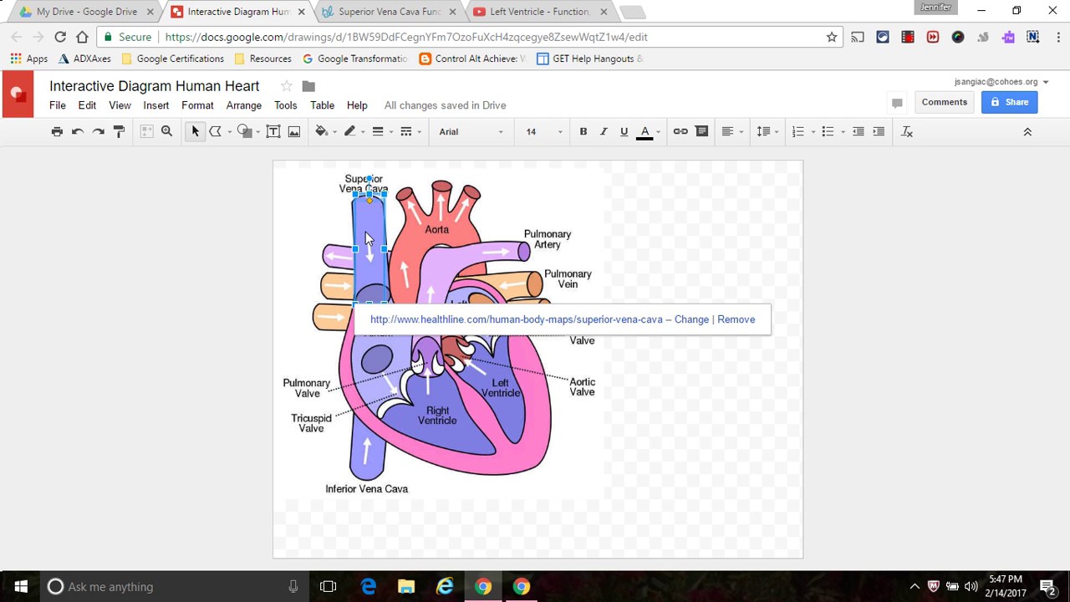
pyautogui.click(736, 283)
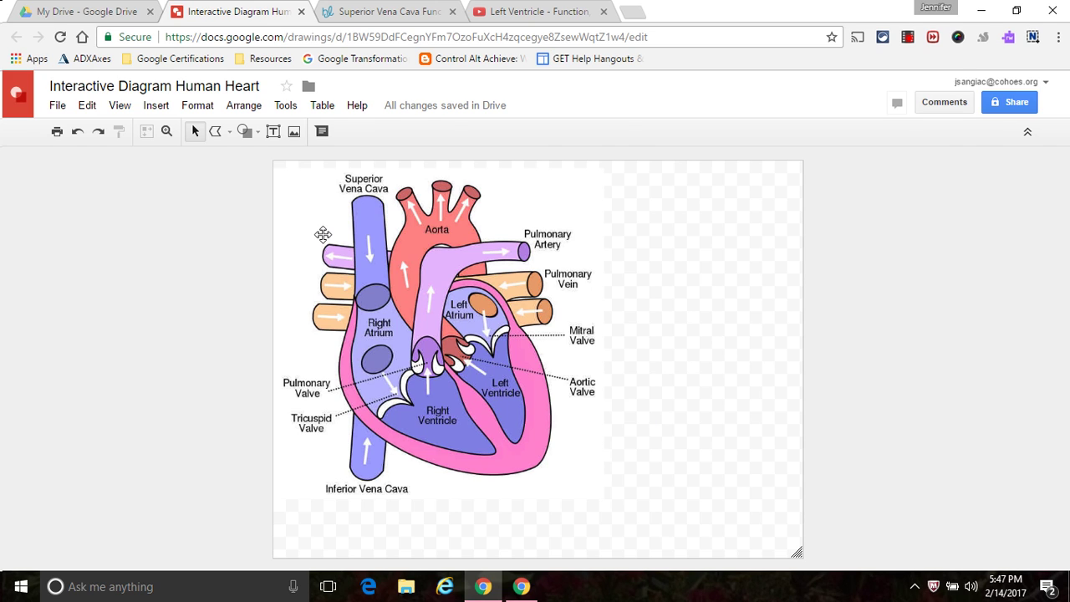
# - Trace a closed polyline around the left ventricle, from the aortic valve to its bottom
pyautogui.click(158, 107)
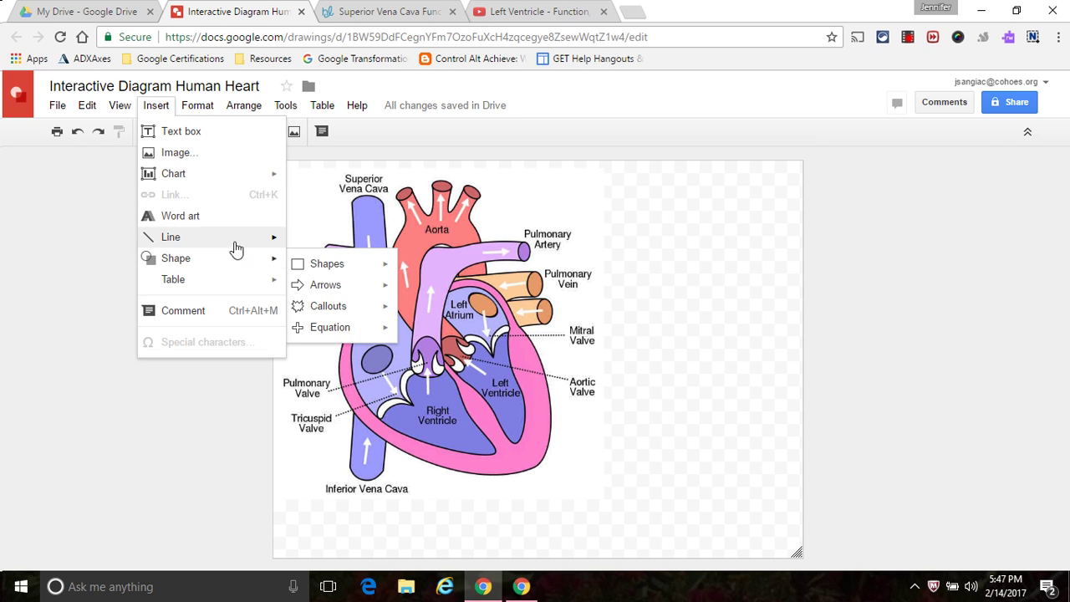
pyautogui.moveTo(244, 248)
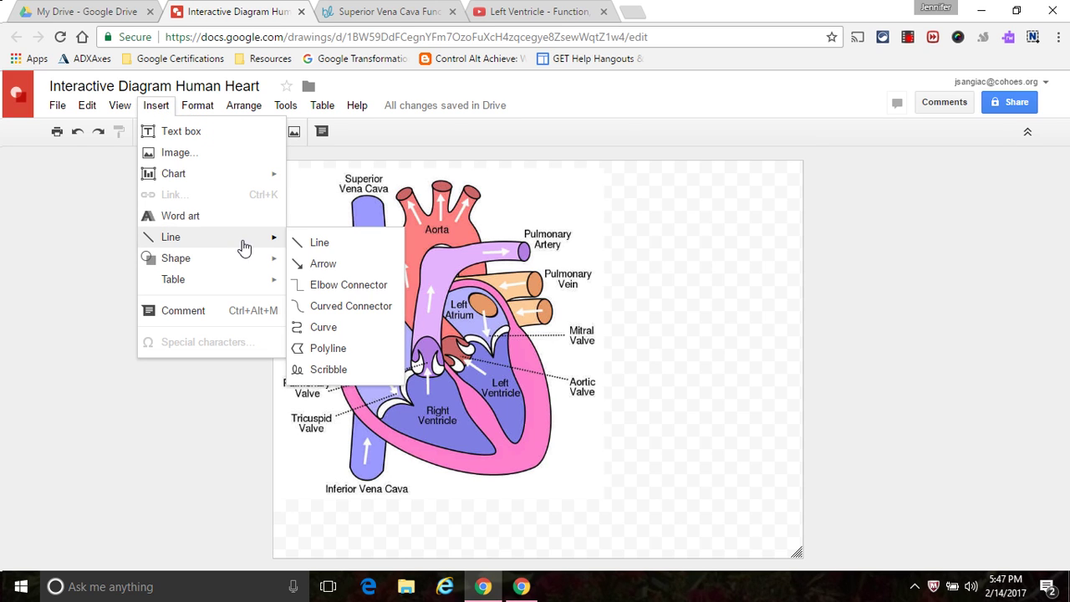
pyautogui.click(322, 353)
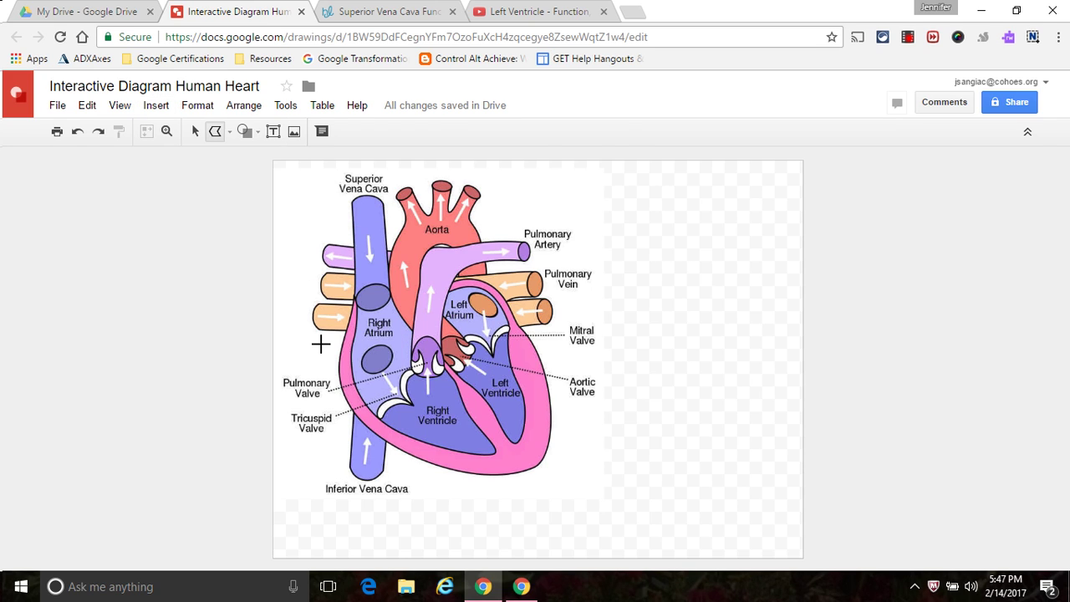
pyautogui.click(462, 374)
pyautogui.click(518, 440)
pyautogui.click(461, 372)
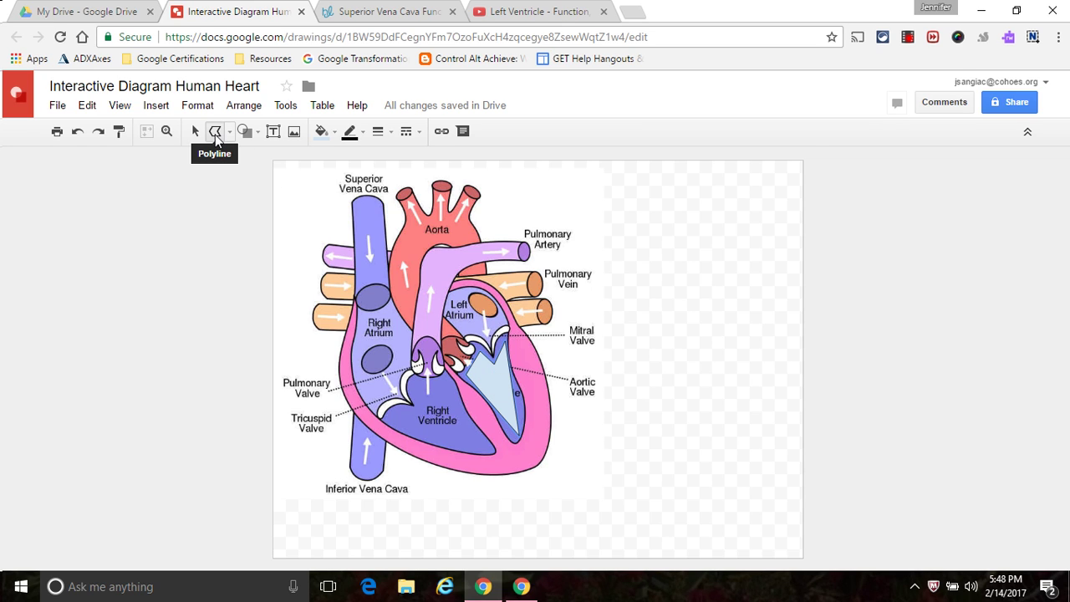
# - Set the left ventricle shape's fill and line colour to Transparent
pyautogui.click(196, 134)
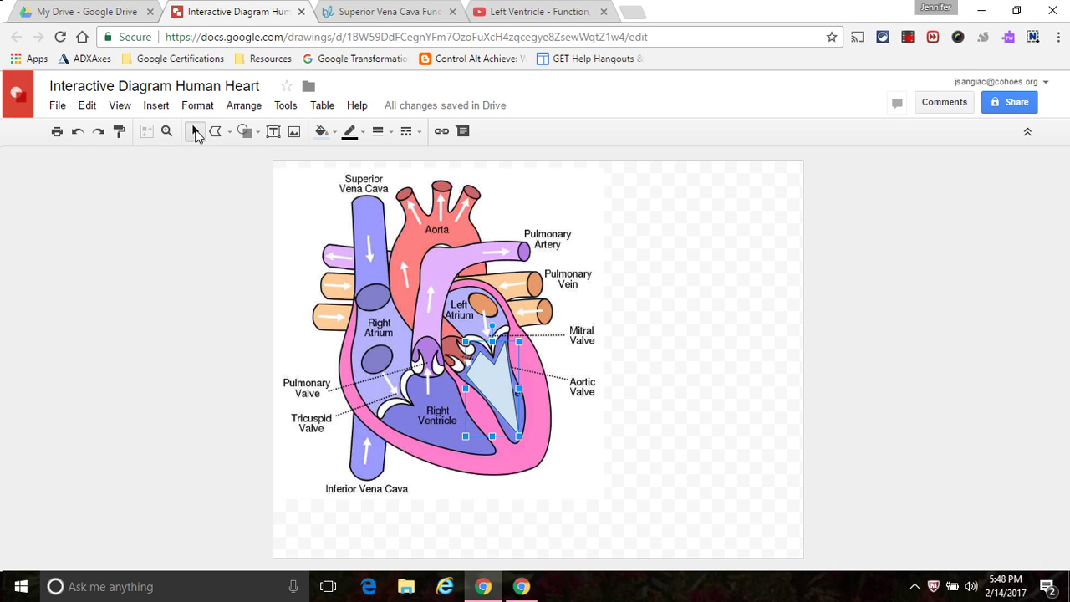
pyautogui.click(686, 304)
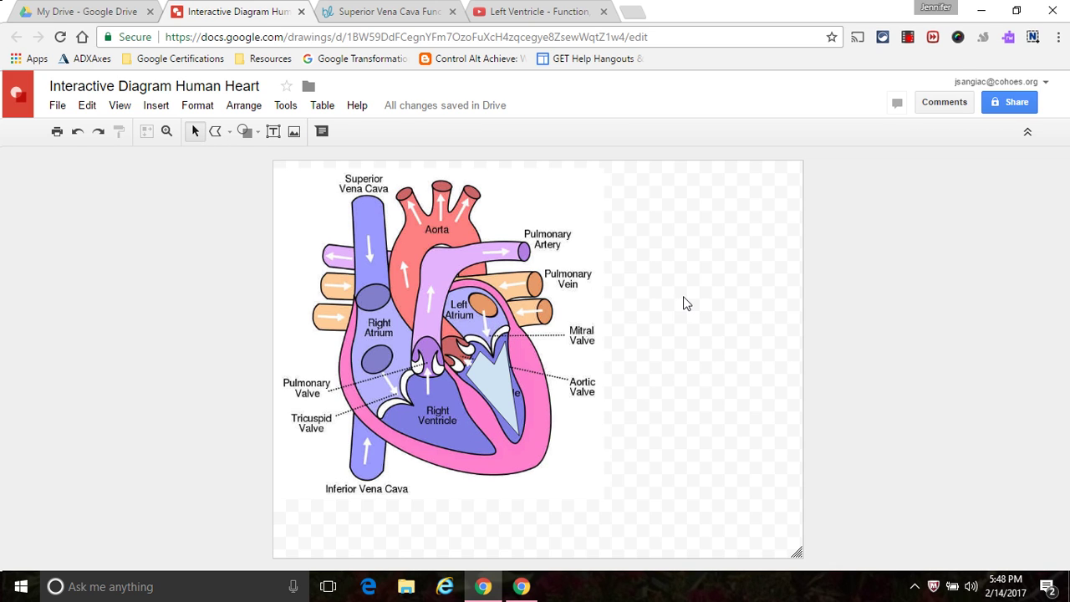
pyautogui.click(502, 378)
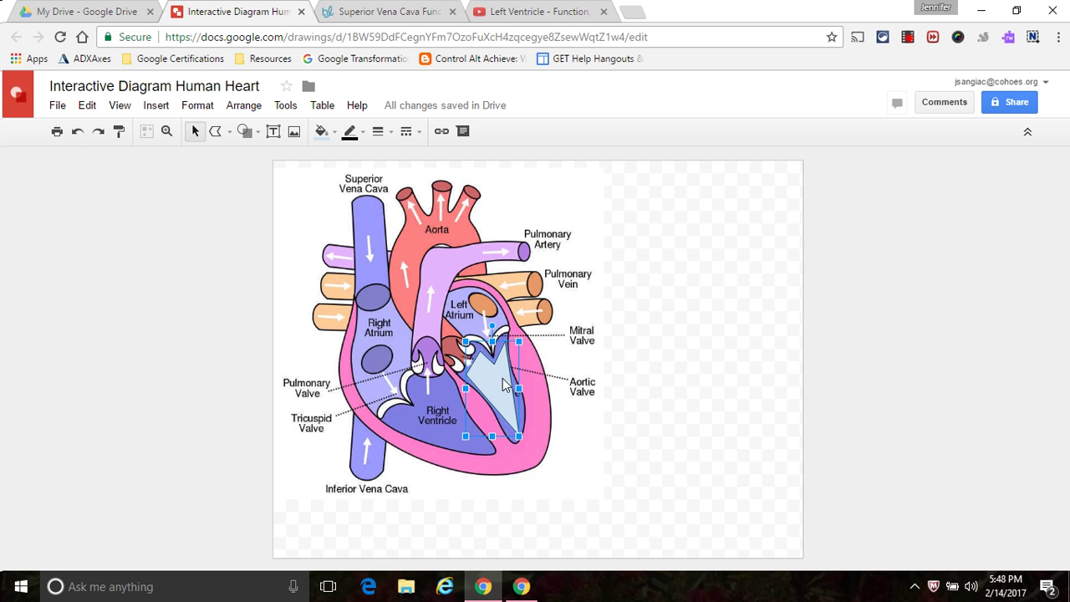
pyautogui.click(333, 136)
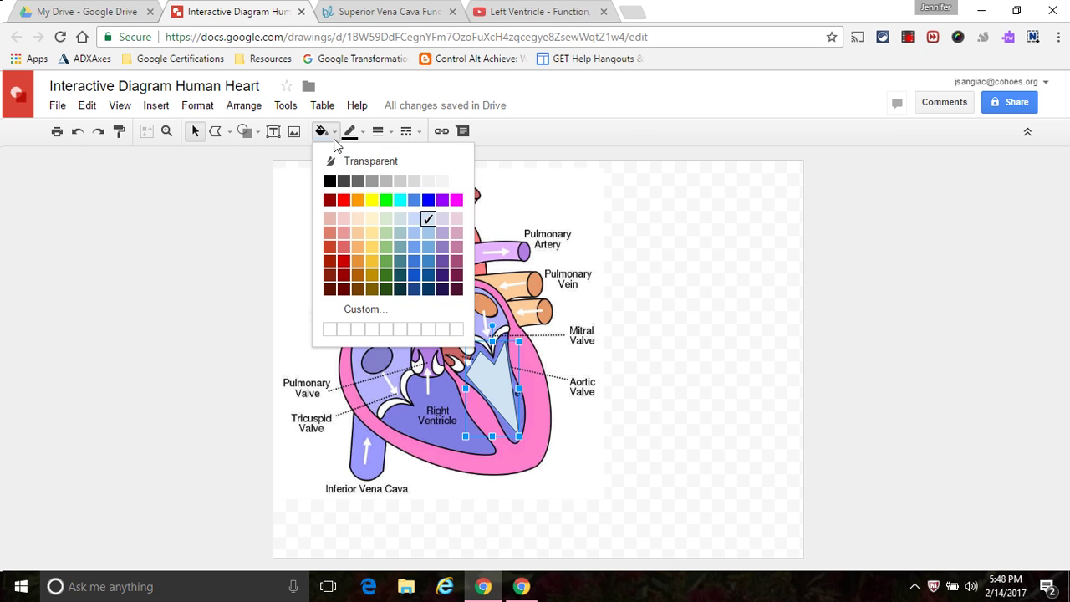
pyautogui.click(333, 162)
pyautogui.click(350, 131)
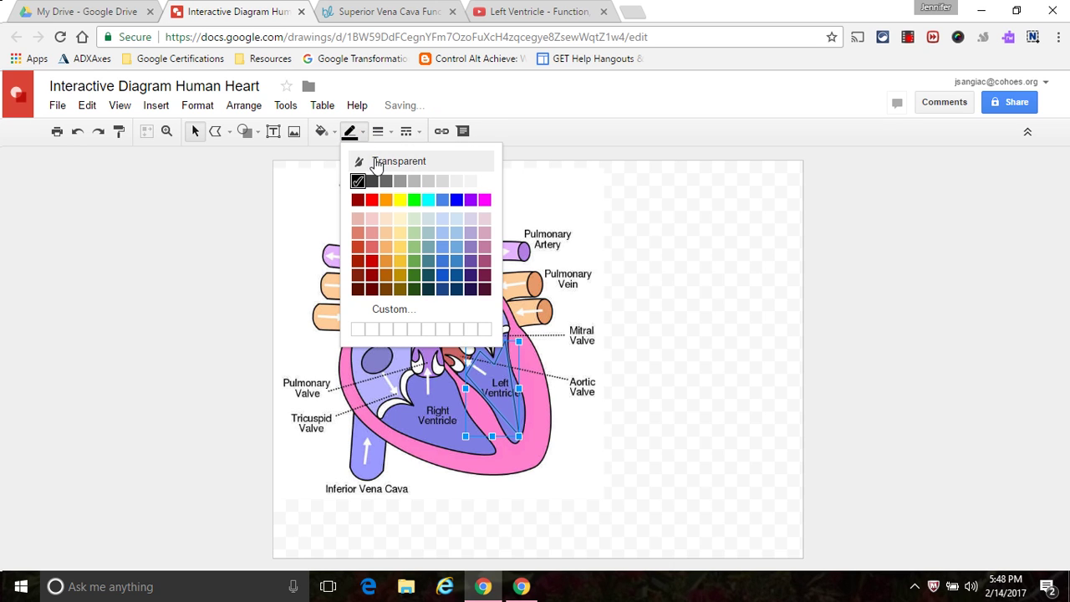
pyautogui.click(376, 162)
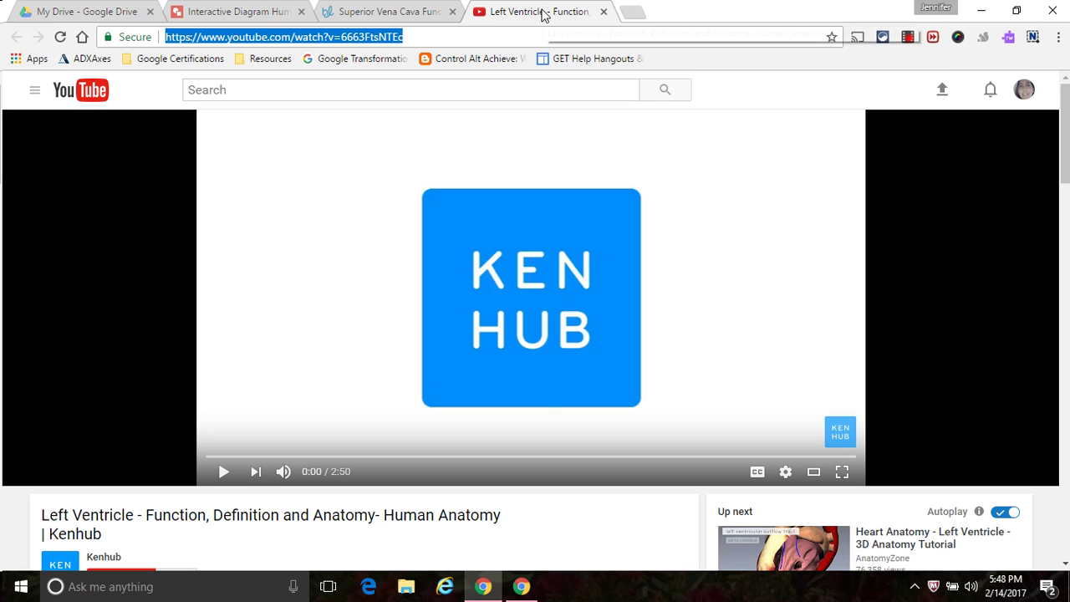
# - Link the left ventricle shape to the Left Ventricle YouTube video's address
pyautogui.click(541, 12)
pyautogui.hotkey('ctrl', 'c')
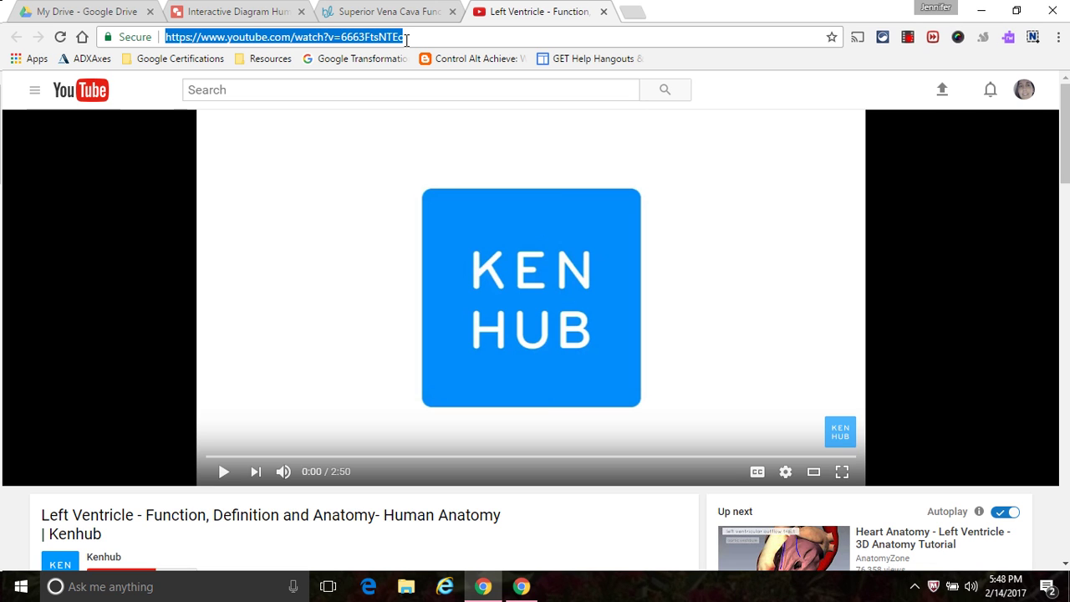
pyautogui.click(239, 12)
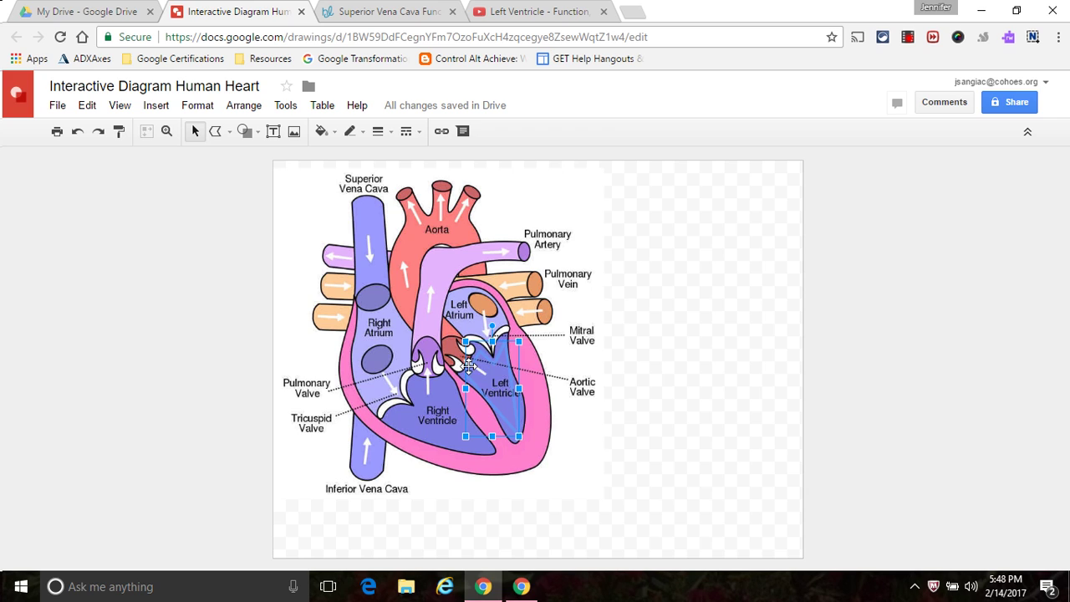
pyautogui.click(441, 134)
pyautogui.hotkey('ctrl', 'v')
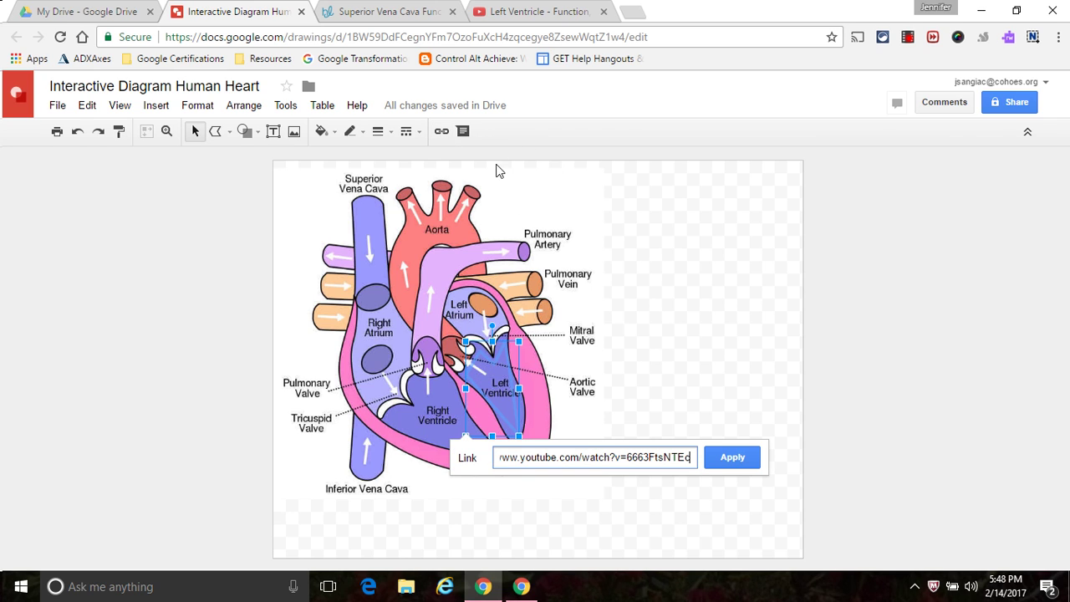
pyautogui.click(731, 457)
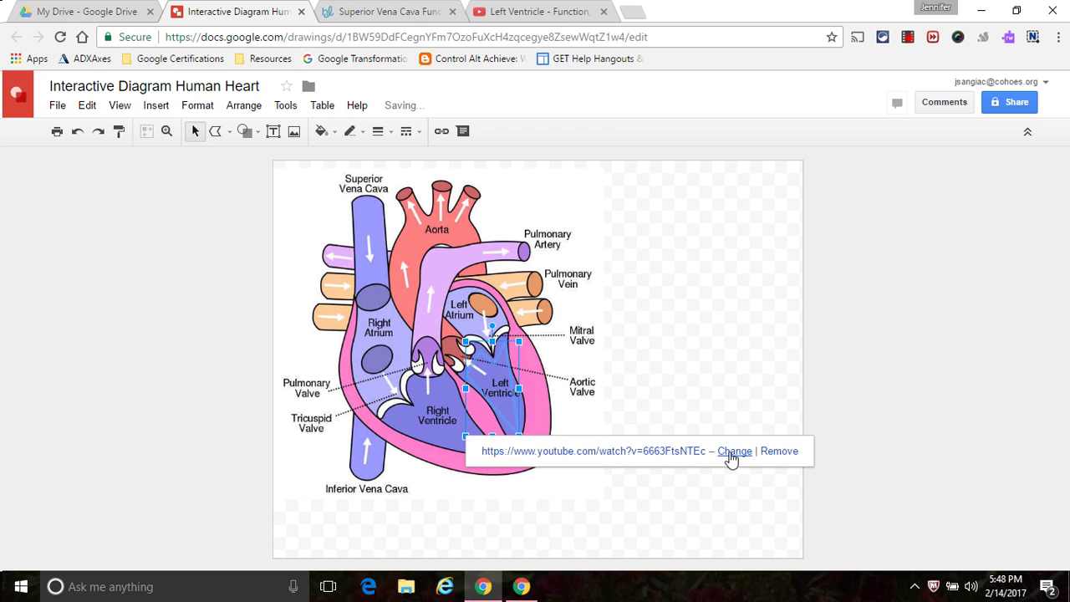
pyautogui.click(808, 343)
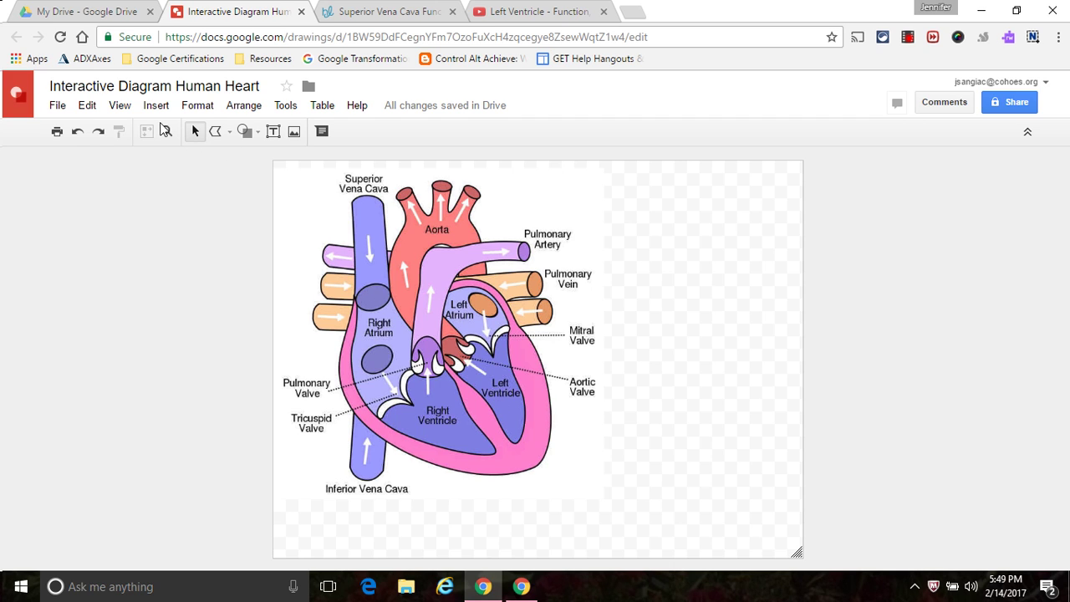
# - Download the drawing via File > Download as > PDF Document (.pdf)
pyautogui.click(56, 106)
pyautogui.moveTo(124, 355)
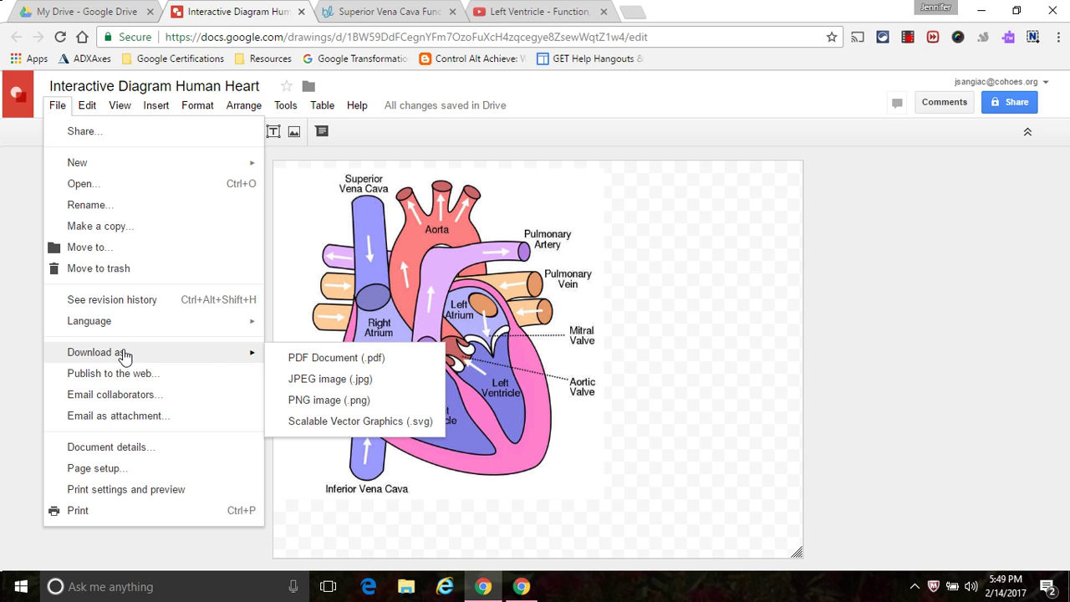
pyautogui.click(277, 358)
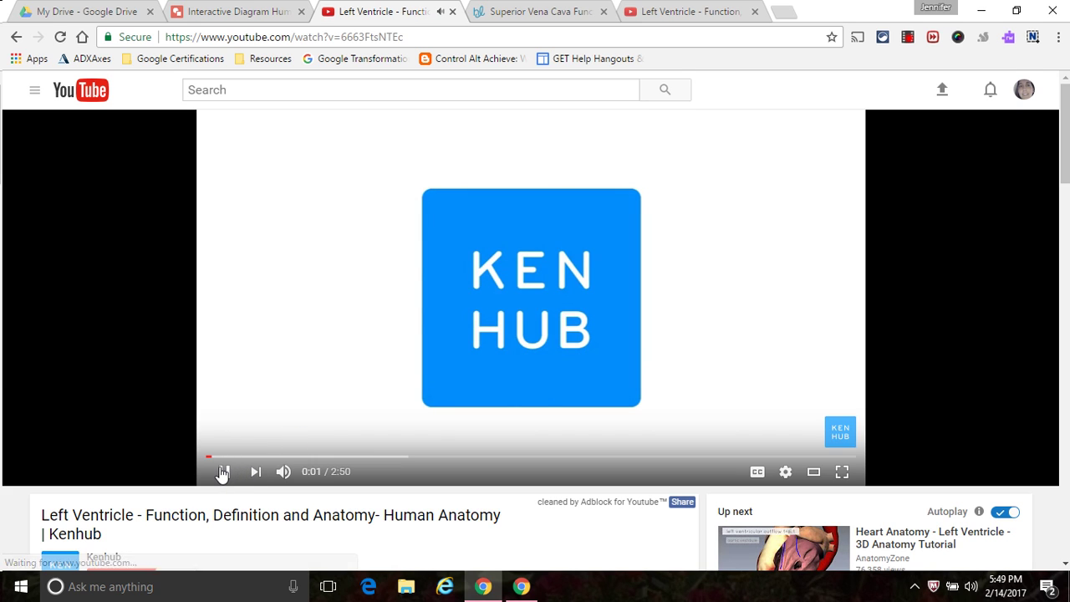
# - Pause the Kenhub Left Ventricle video at 0:02 and go back to the PDF
pyautogui.click(224, 471)
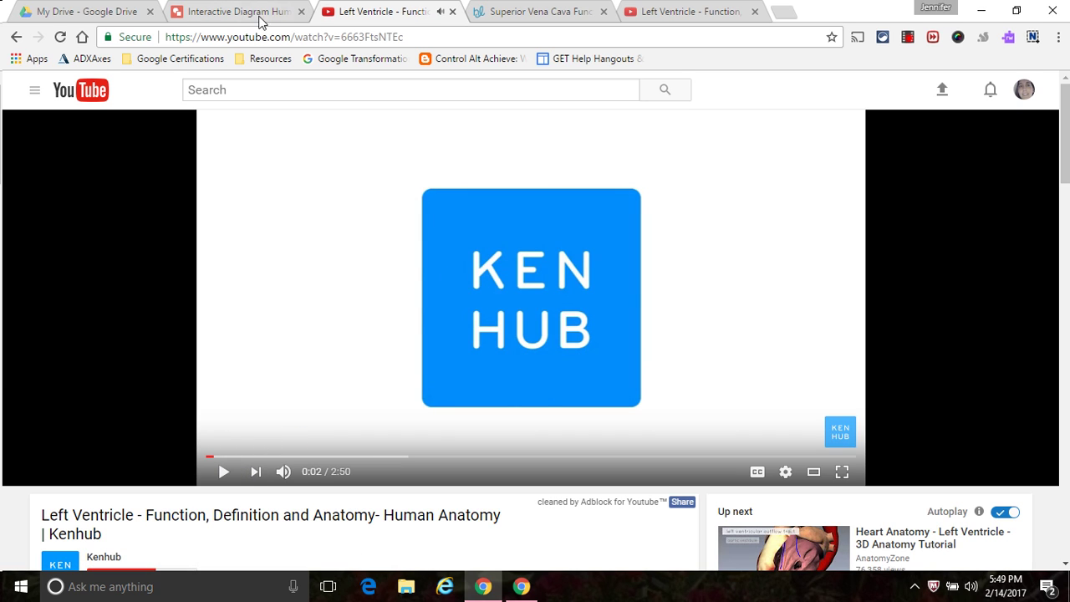
pyautogui.click(14, 37)
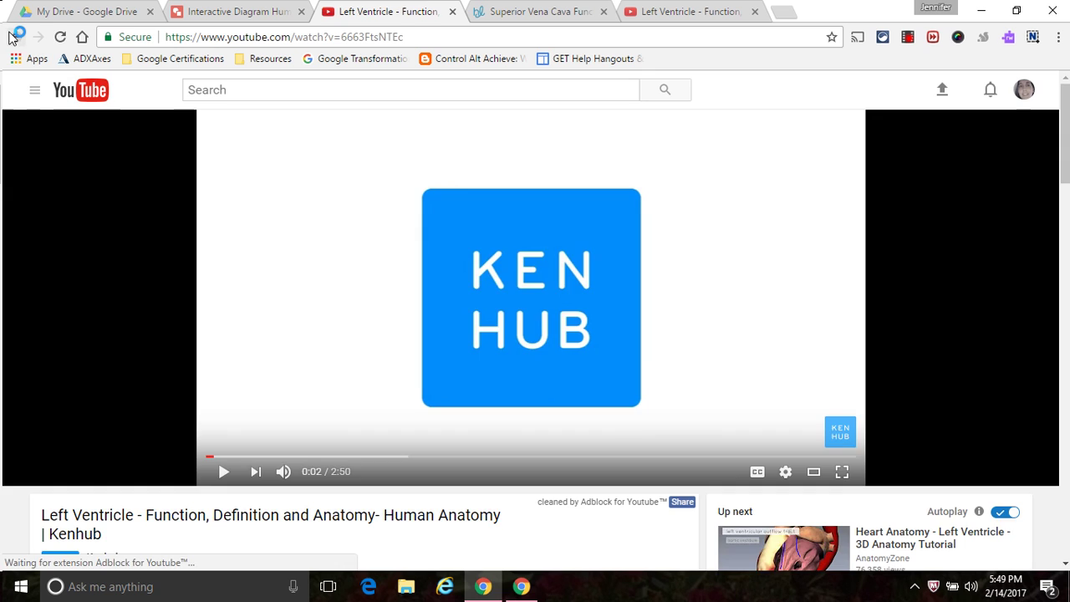